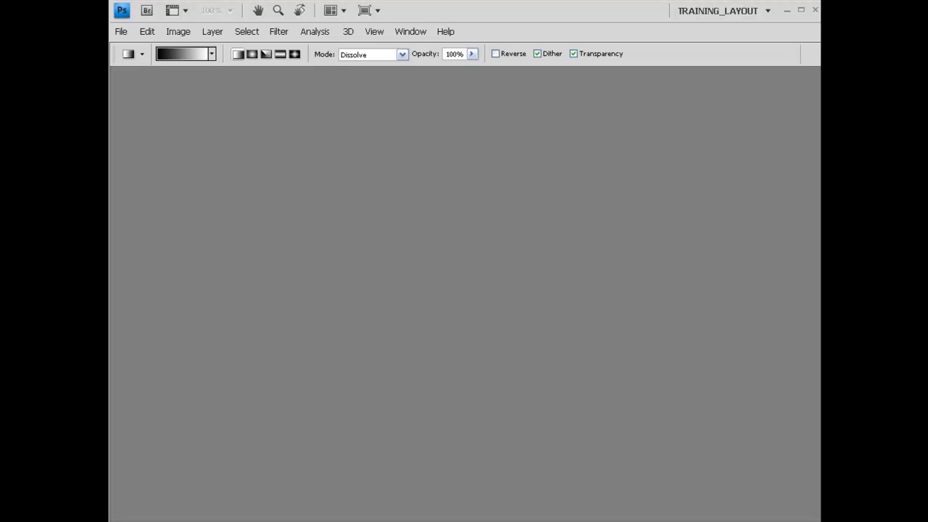
# Open cives_sample.bmp and CivesSteel%20logo together in Photoshop from the source images folder
pyautogui.hotkey('alt', 'Tab')
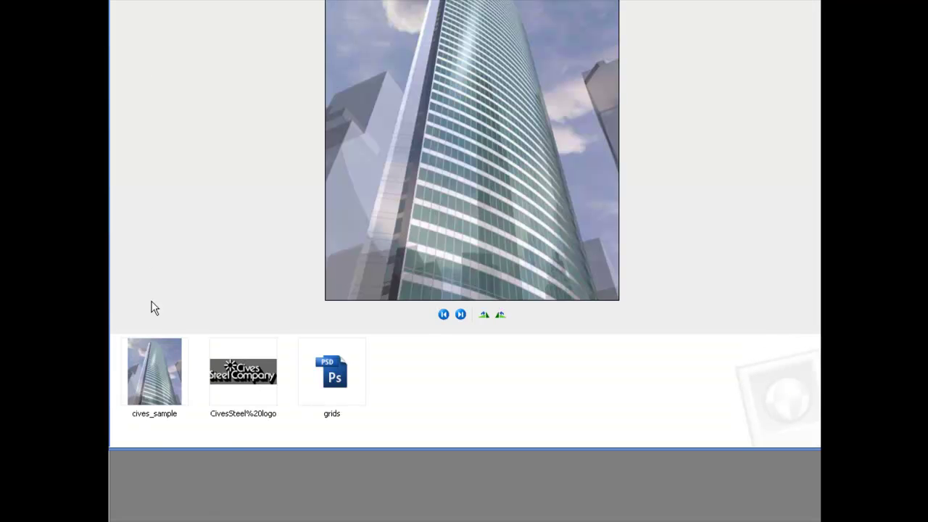
pyautogui.click(163, 384)
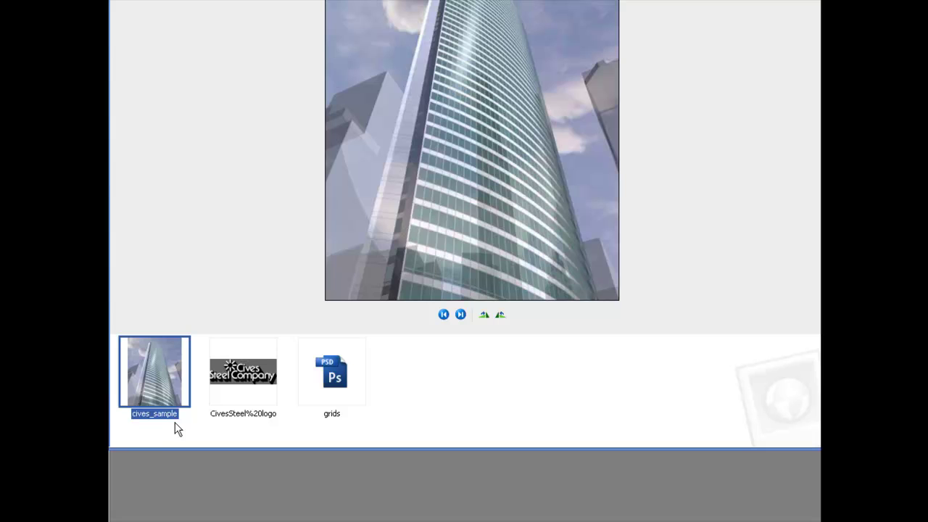
pyautogui.keyDown('ctrl'); pyautogui.click(241, 384); pyautogui.keyUp('ctrl')
pyautogui.moveTo(241, 385); pyautogui.dragTo(250, 486)
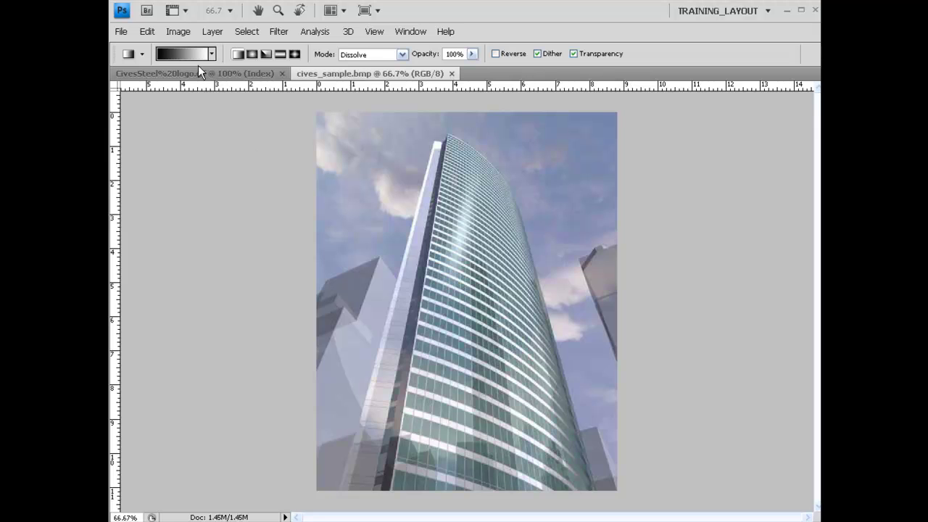
pyautogui.click(199, 74)
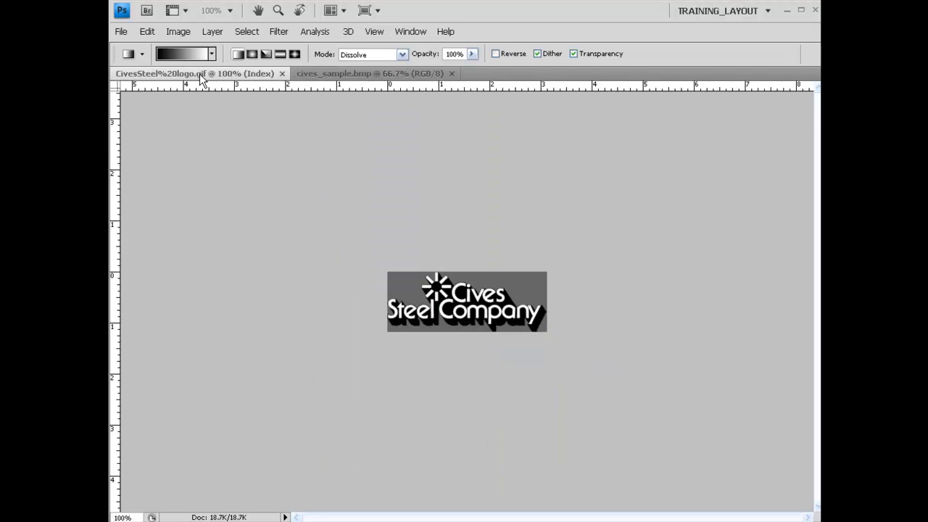
pyautogui.click(339, 75)
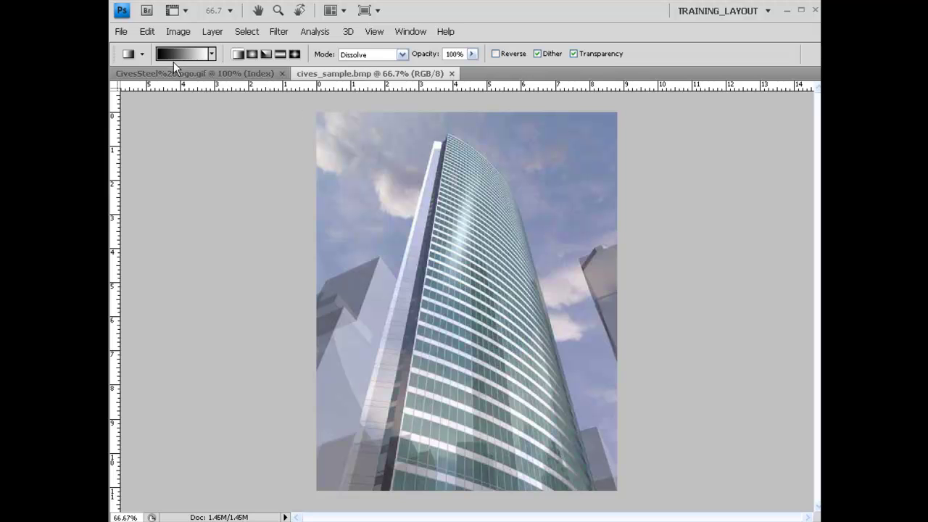
# Create a new 1000×600 px transparent document and zoom it to 90%
pyautogui.click(124, 32)
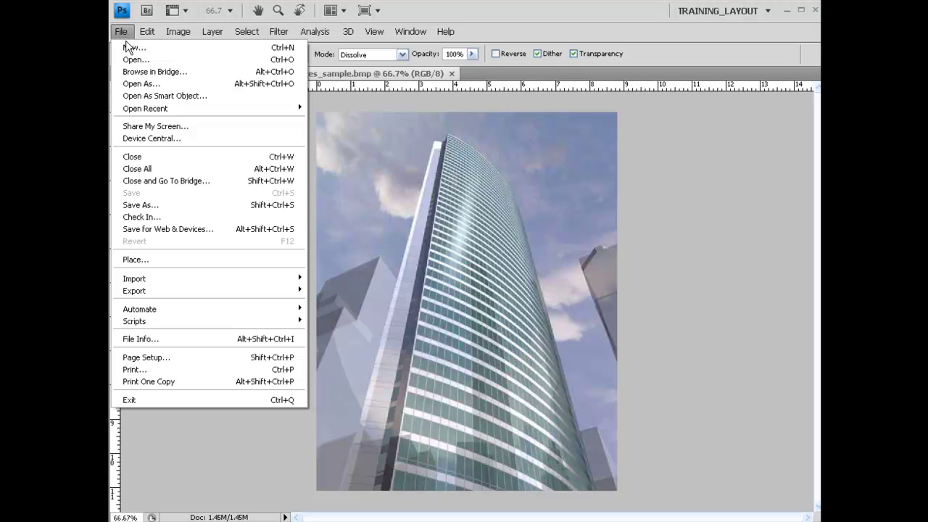
pyautogui.click(127, 46)
pyautogui.doubleClick(443, 217)
pyautogui.doubleClick(406, 240)
pyautogui.doubleClick(449, 261)
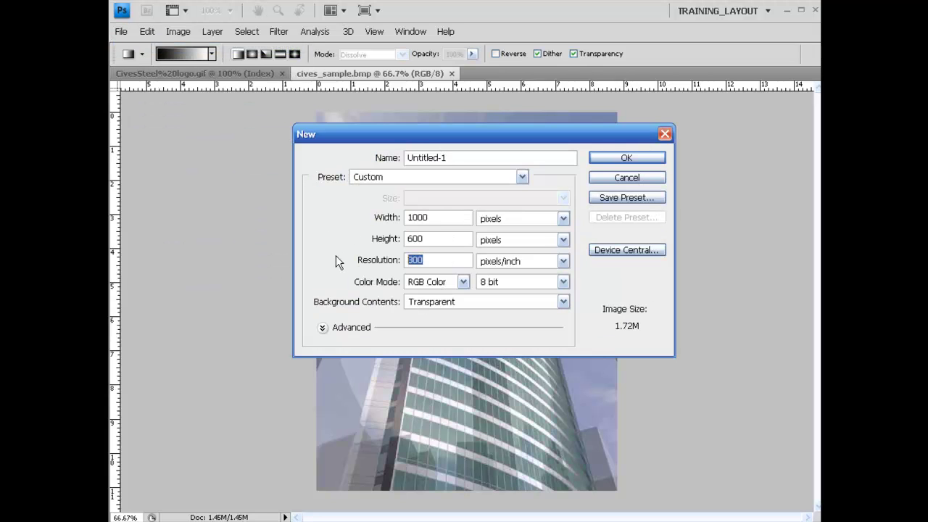
pyautogui.click(625, 159)
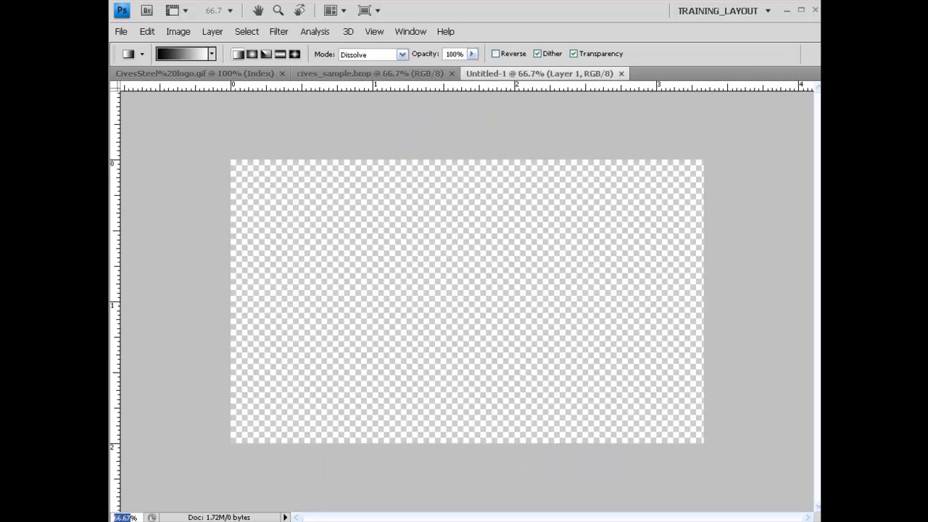
pyautogui.write('90')
pyautogui.press('Return')
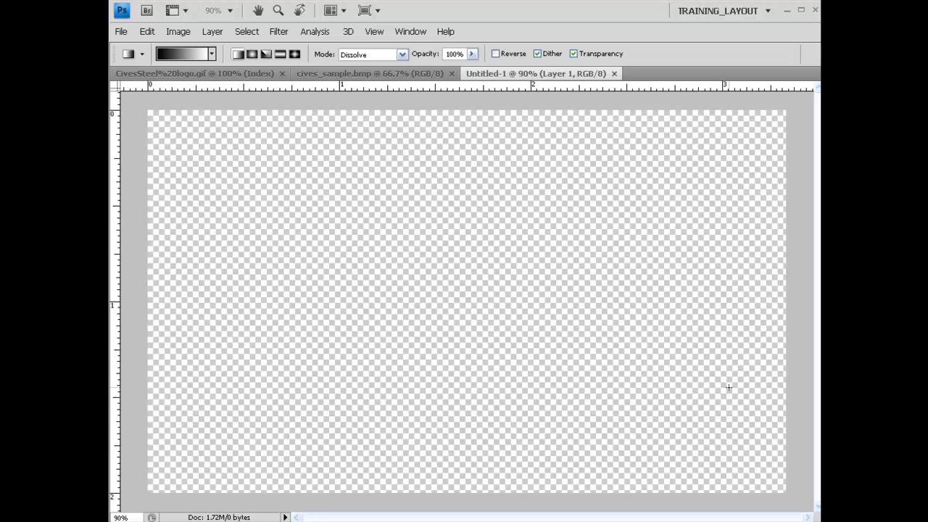
# Fill Layer 1 with black and add an empty Layer 2 above it
pyautogui.press('F7')
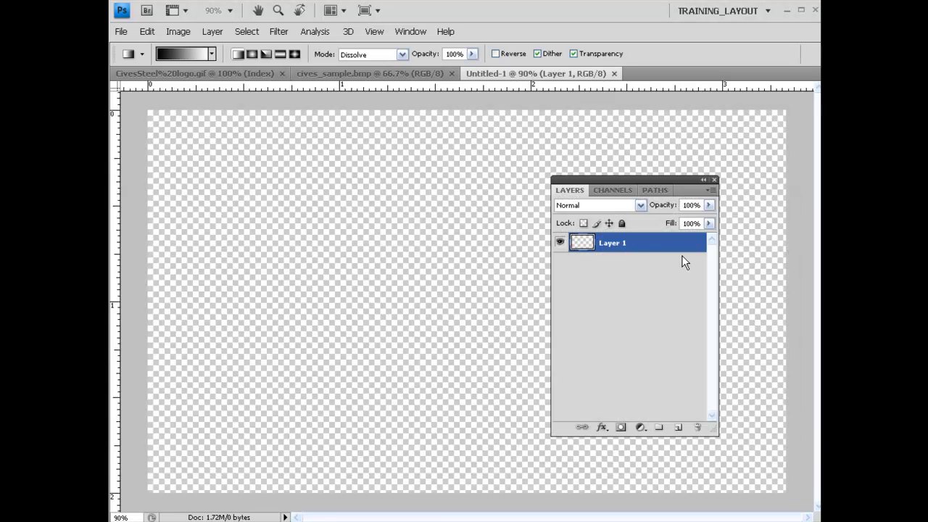
pyautogui.hotkey('shift', 'F5')
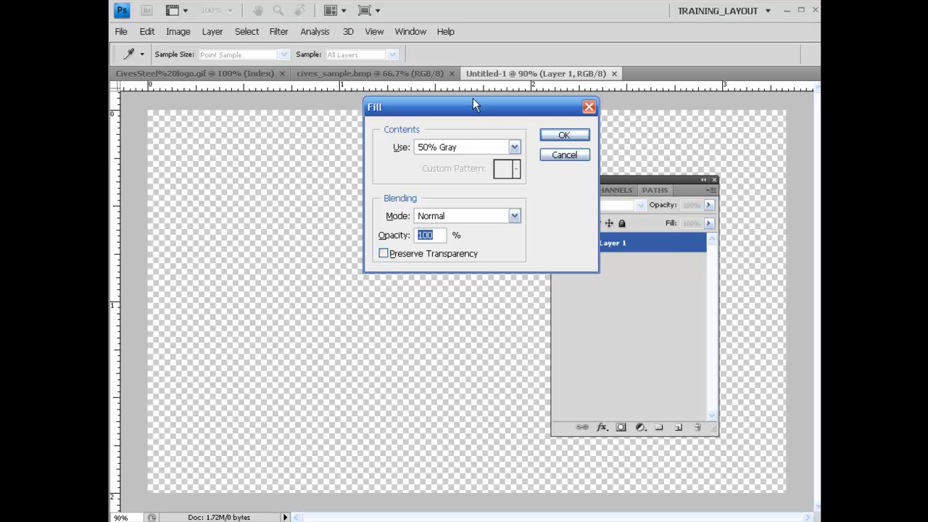
pyautogui.click(514, 148)
pyautogui.click(490, 239)
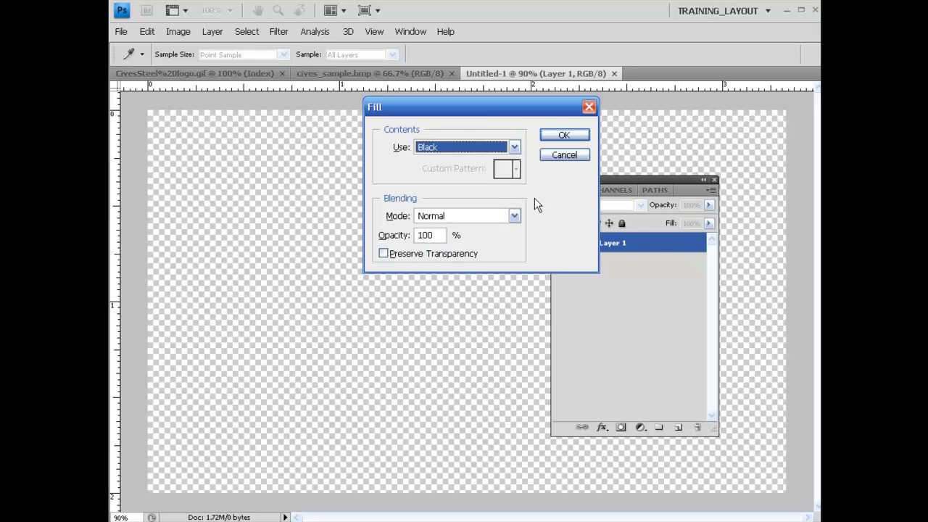
pyautogui.click(565, 135)
pyautogui.click(678, 427)
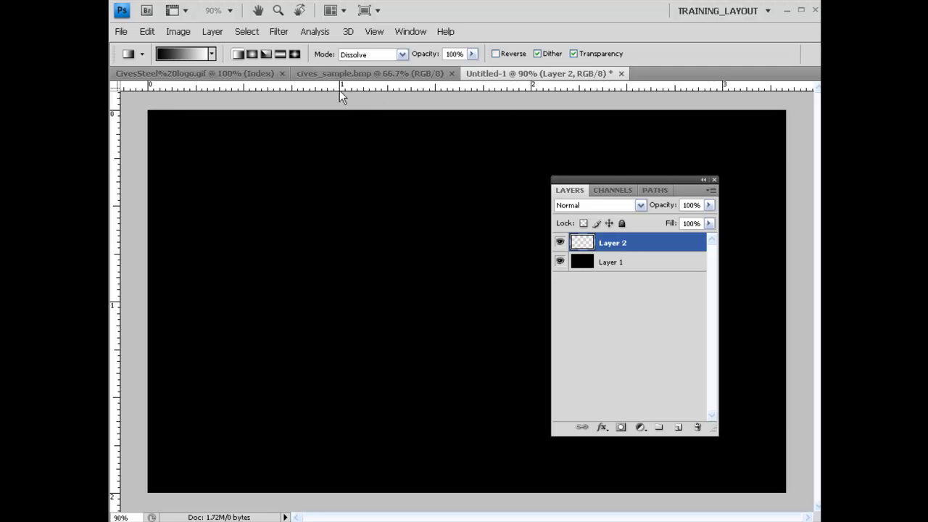
# Copy the tower photo onto the black Untitled-1 canvas as Layer 3
pyautogui.moveTo(347, 71); pyautogui.dragTo(245, 132)
pyautogui.moveTo(577, 236); pyautogui.dragTo(564, 153)
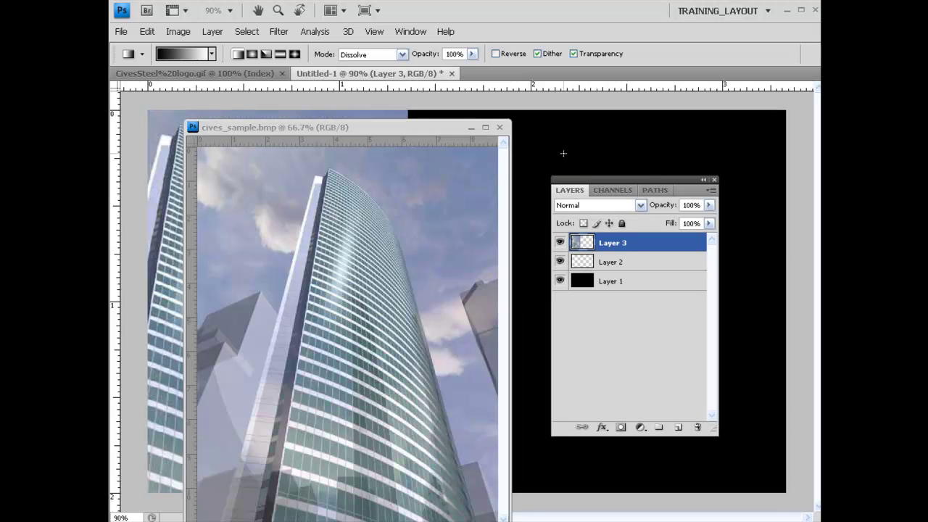
pyautogui.click(468, 128)
# Try copying the indexed logo, dismiss the mode error, close it, and bring up Place
pyautogui.moveTo(238, 74); pyautogui.dragTo(245, 139)
pyautogui.moveTo(584, 241); pyautogui.dragTo(404, 261)
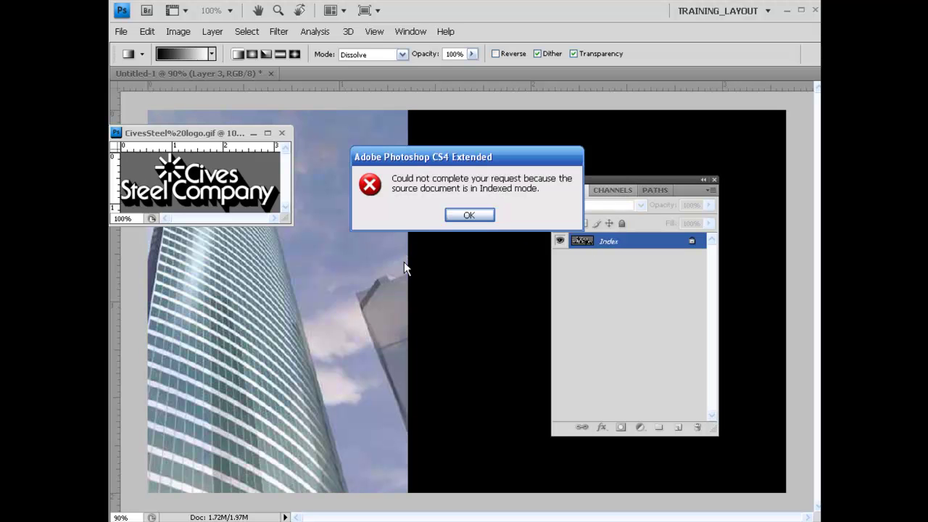
pyautogui.click(461, 216)
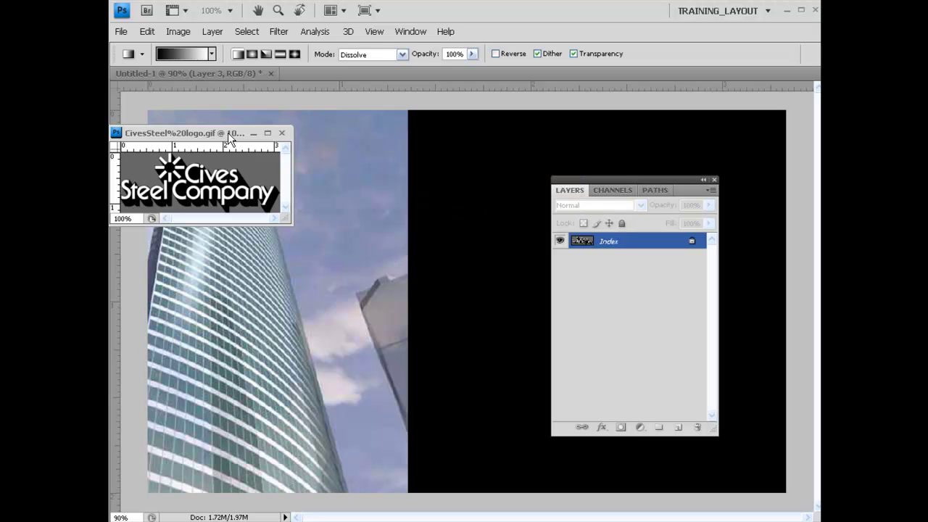
pyautogui.click(281, 135)
pyautogui.click(121, 32)
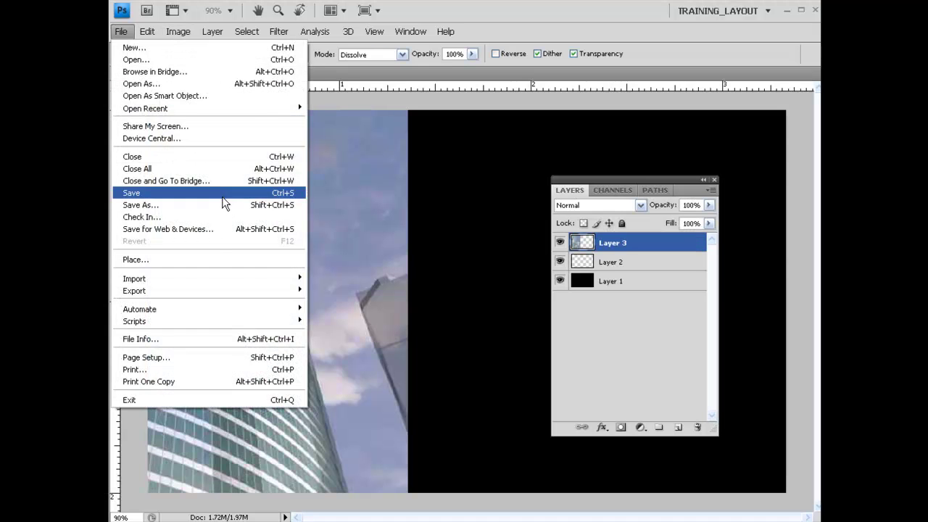
pyautogui.click(211, 259)
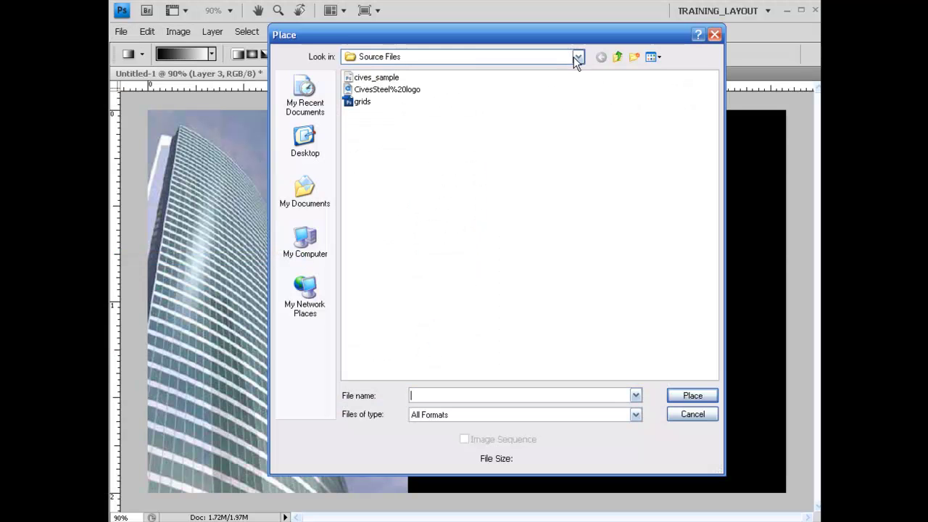
# Place CivesSteel%20logo on the canvas and scale it down to 32.7%
pyautogui.doubleClick(355, 89)
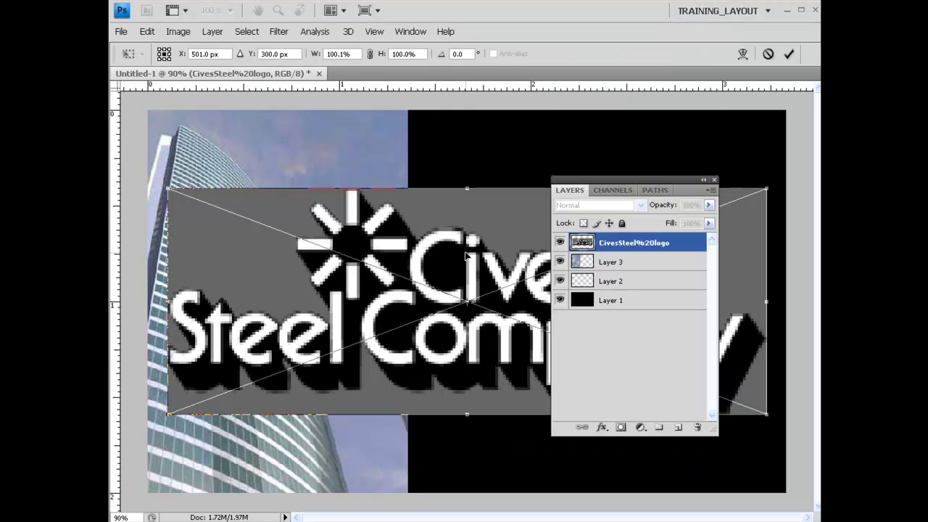
pyautogui.moveTo(767, 189); pyautogui.dragTo(329, 355)
pyautogui.press('Return')
# After a failed gradient attempt, move the logo to the canvas's bottom-right corner
pyautogui.press('g')
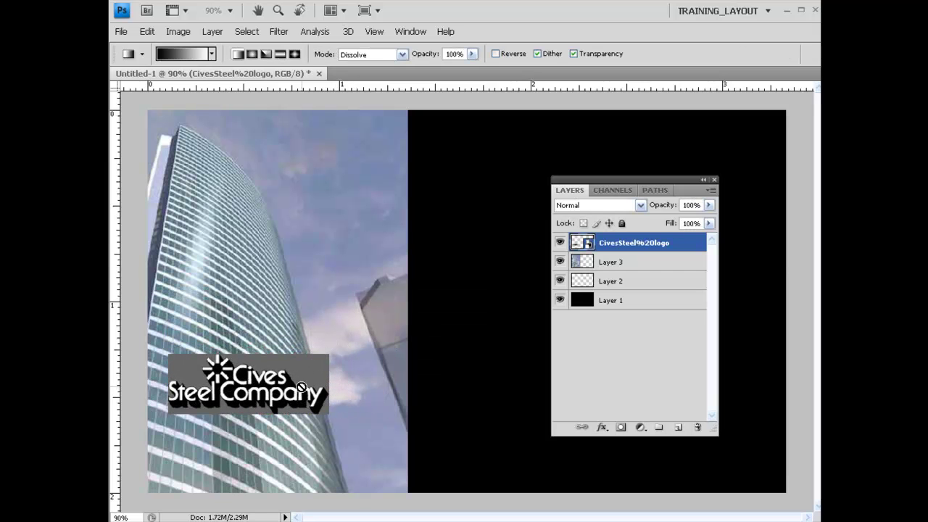
pyautogui.click(276, 384)
pyautogui.click(472, 210)
pyautogui.press('v')
pyautogui.moveTo(276, 373); pyautogui.dragTo(734, 444)
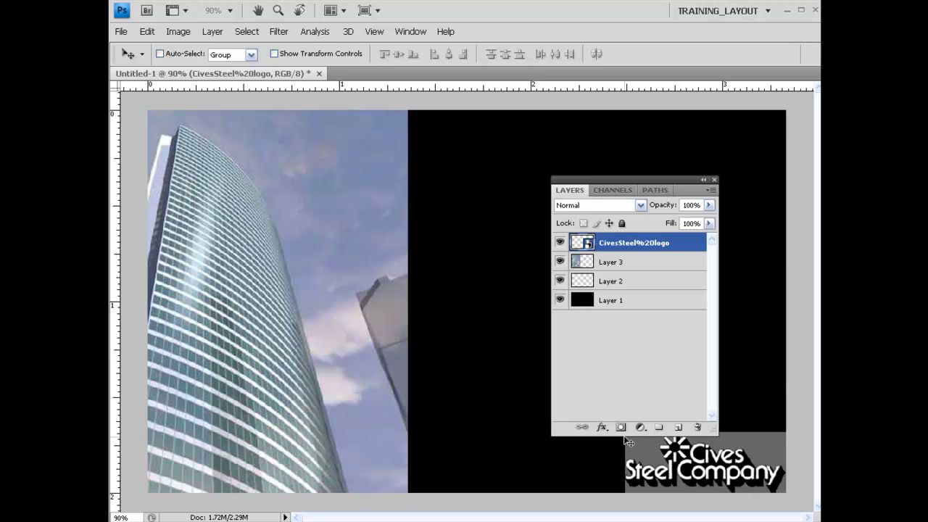
# Hide the logo layer and move the tower photo on Layer 3 toward the top-left
pyautogui.click(560, 242)
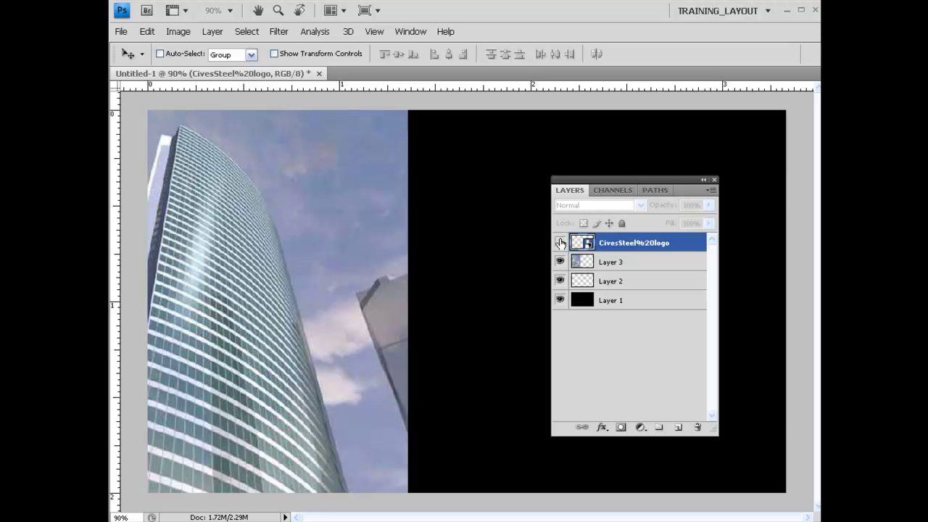
pyautogui.click(642, 259)
pyautogui.moveTo(311, 224); pyautogui.dragTo(443, 263)
# Scale the tower photo to 75% so it fills the canvas's left side top to bottom
pyautogui.hotkey('ctrl', 't')
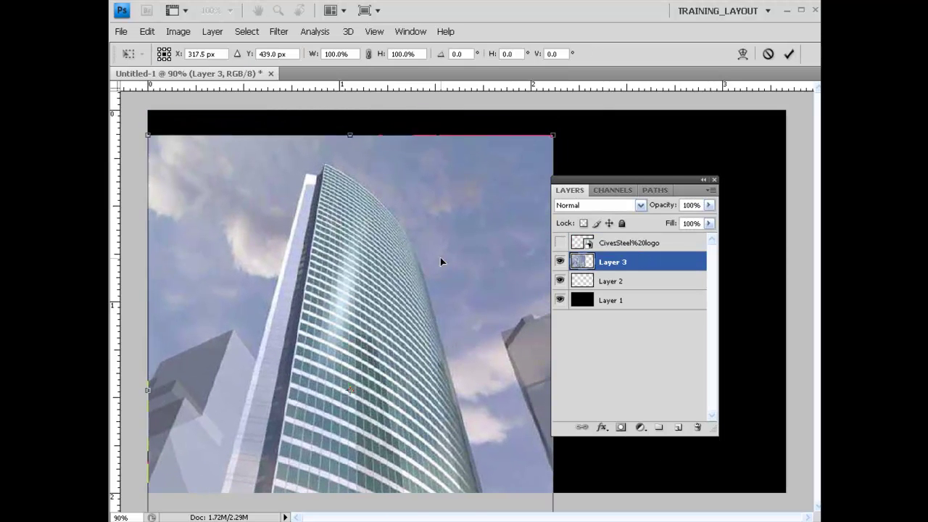
pyautogui.moveTo(554, 136); pyautogui.dragTo(433, 285)
pyautogui.moveTo(309, 337); pyautogui.dragTo(304, 202)
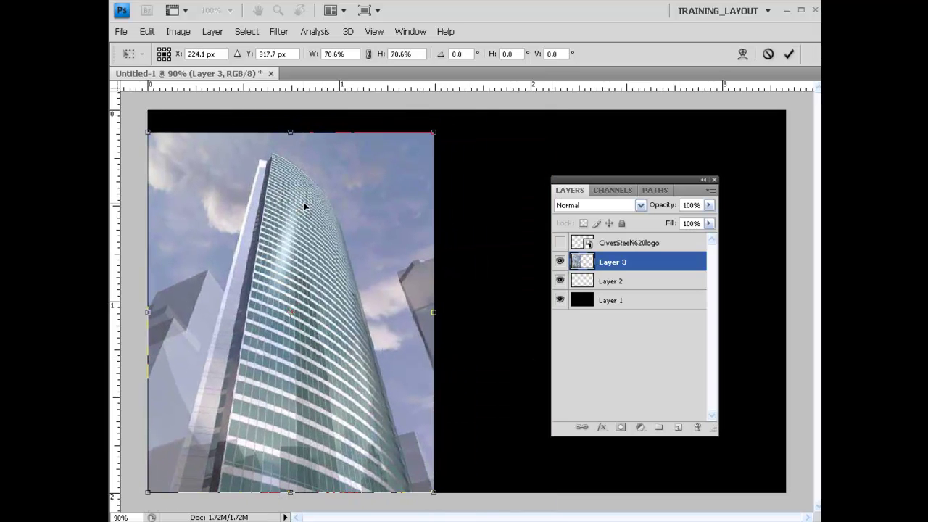
pyautogui.moveTo(428, 139); pyautogui.dragTo(444, 116)
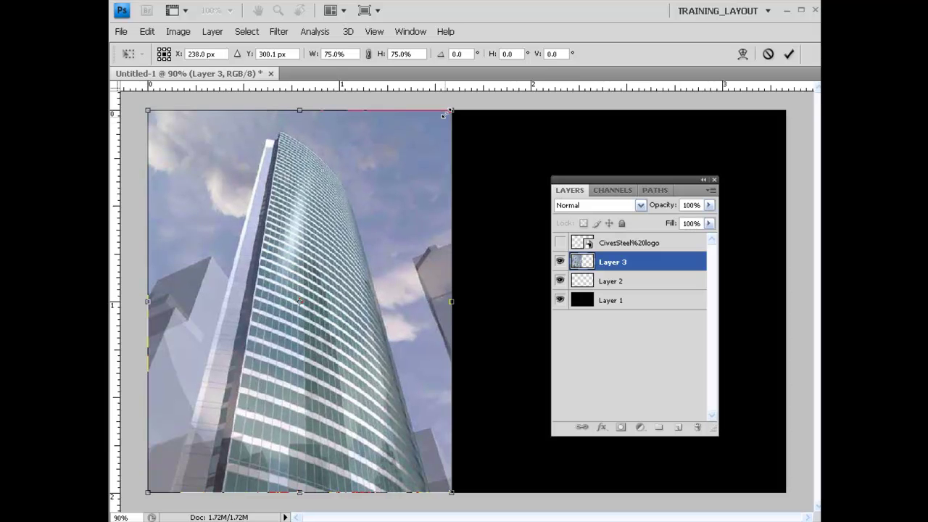
pyautogui.press('Return')
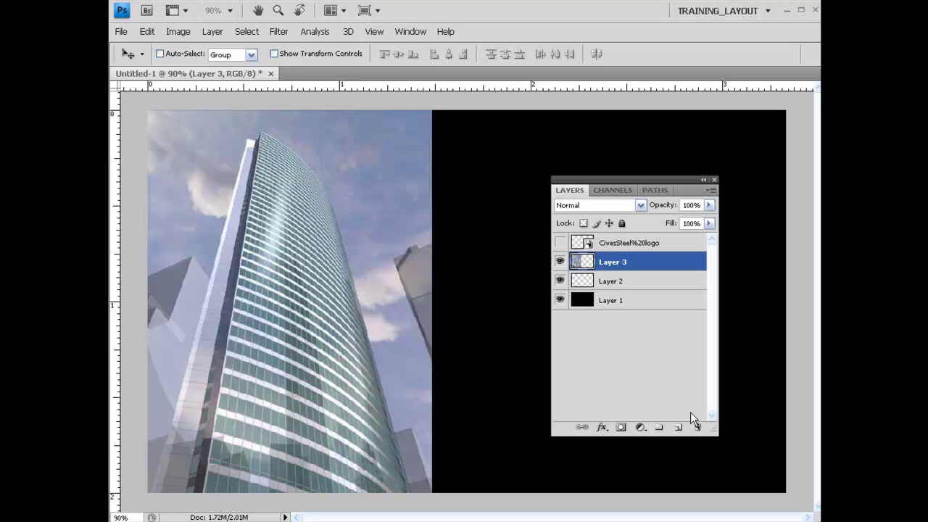
# Add empty Layer 4, then open Vanishing Point and set its grid size to 30
pyautogui.click(678, 427)
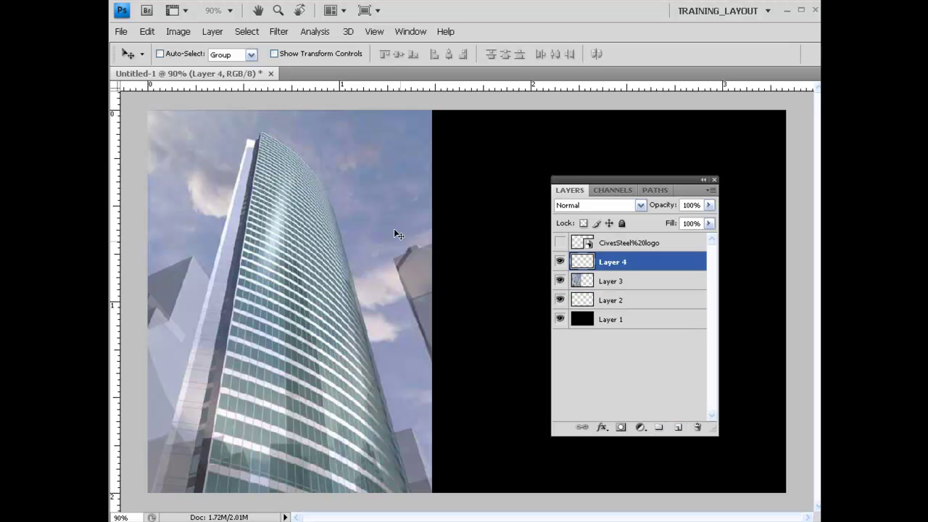
pyautogui.click(274, 32)
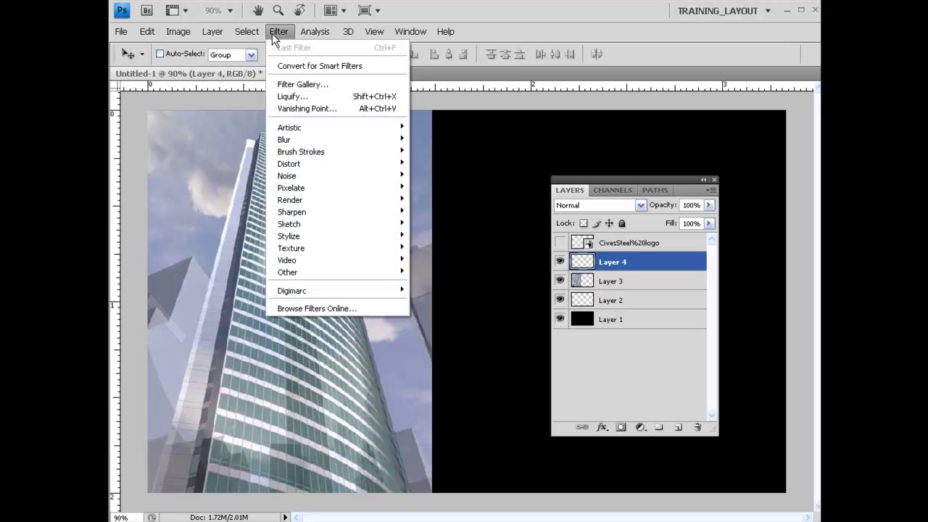
pyautogui.click(328, 108)
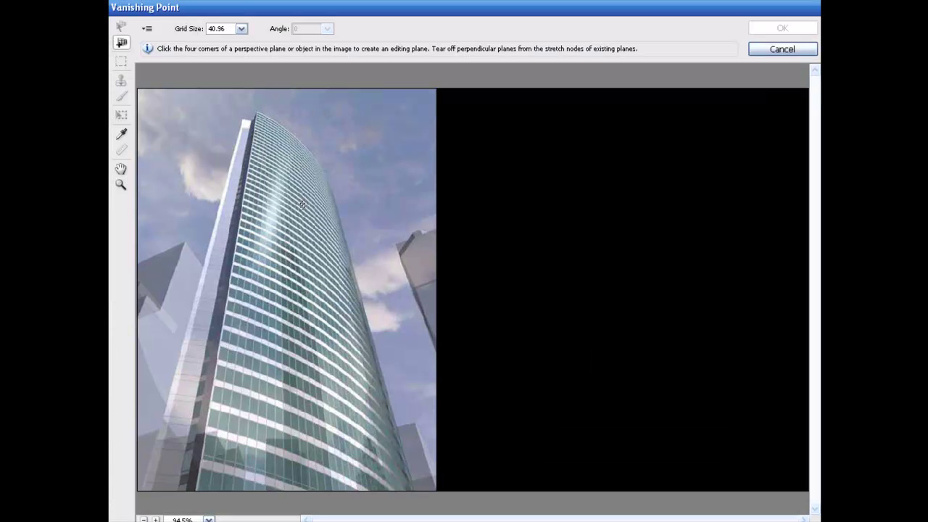
pyautogui.click(244, 29)
pyautogui.click(243, 29)
pyautogui.write('30')
# Define a plane from the tower's top, facade bottom-left, bottom-right and upper-right corners
pyautogui.click(256, 112)
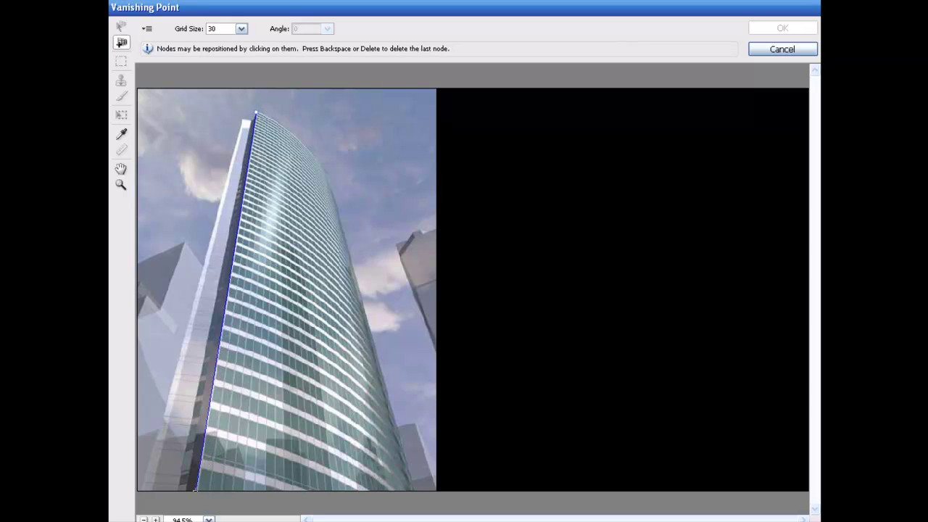
pyautogui.click(194, 493)
pyautogui.click(414, 492)
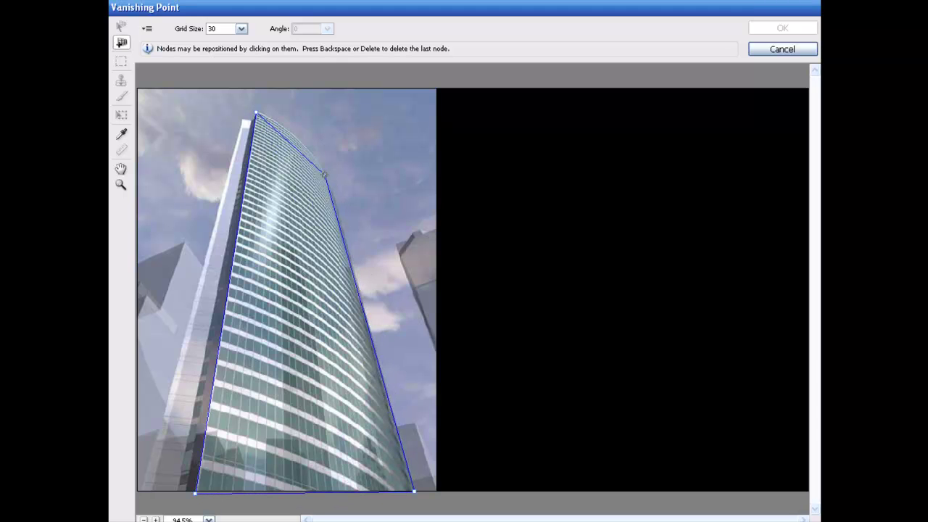
pyautogui.click(325, 175)
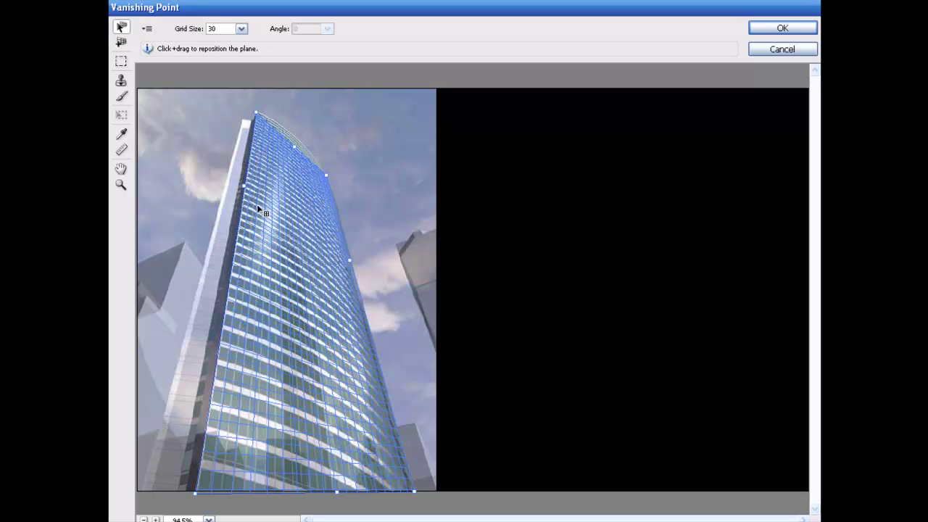
# Pull a perpendicular plane off the facade's left edge and fit it to the tower's top corner
pyautogui.moveTo(246, 193); pyautogui.dragTo(235, 195)
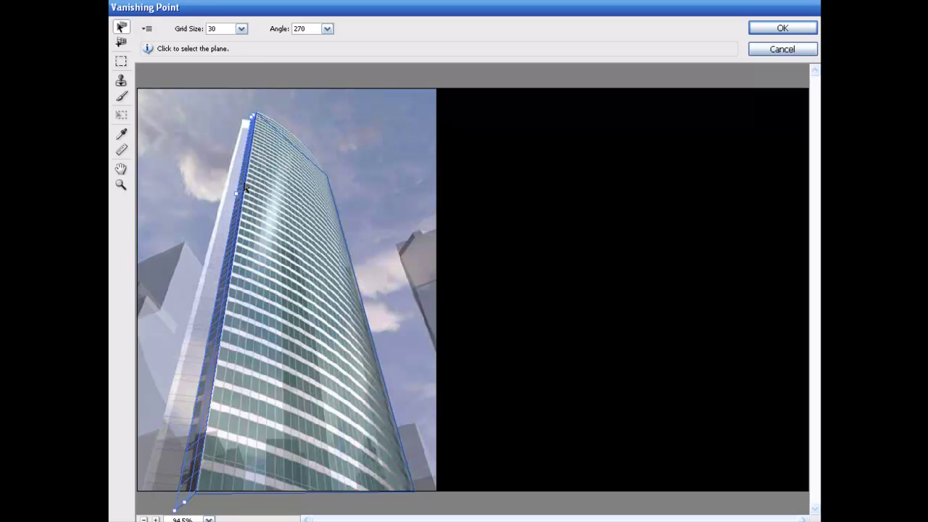
pyautogui.hotkey('ctrl', 'alt')
pyautogui.moveTo(236, 196); pyautogui.dragTo(221, 200)
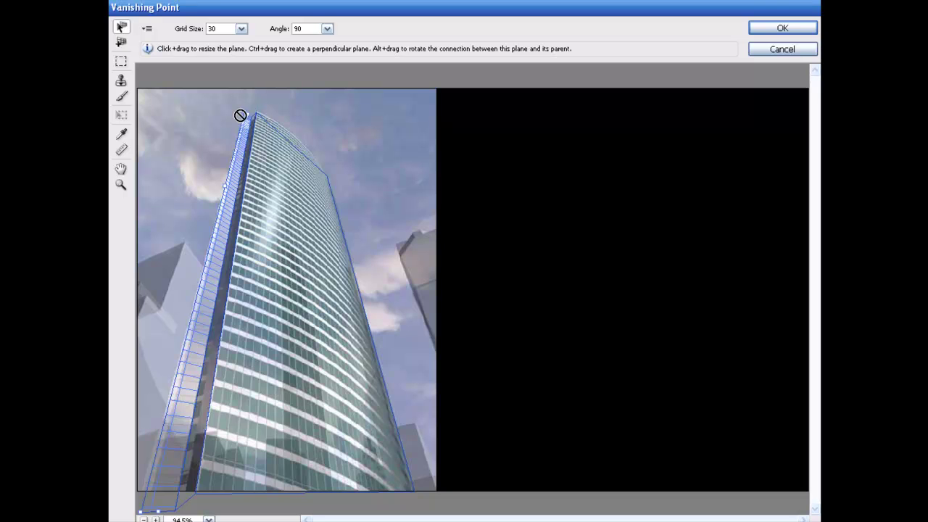
pyautogui.moveTo(248, 114); pyautogui.dragTo(248, 120)
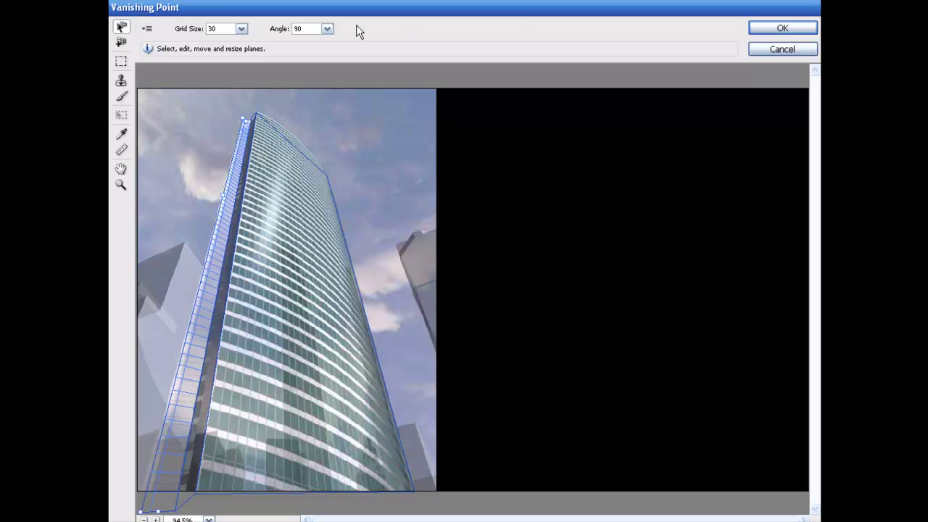
# Choose Render Grids to Photoshop in the Vanishing Point settings and confirm with OK
pyautogui.click(148, 31)
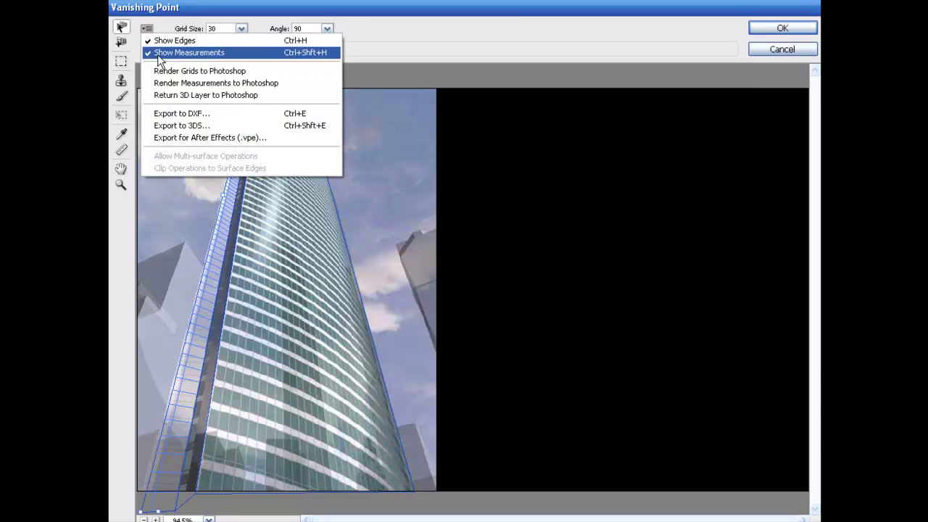
pyautogui.click(204, 75)
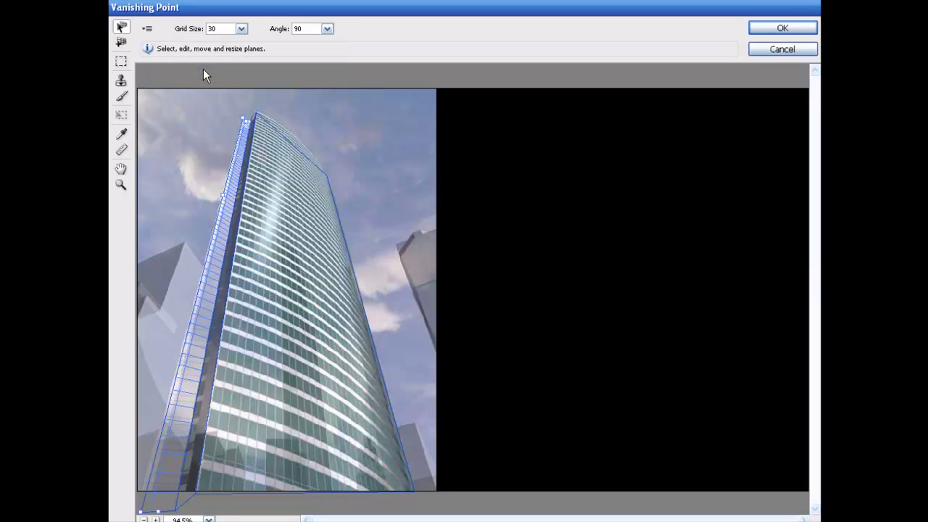
pyautogui.click(758, 30)
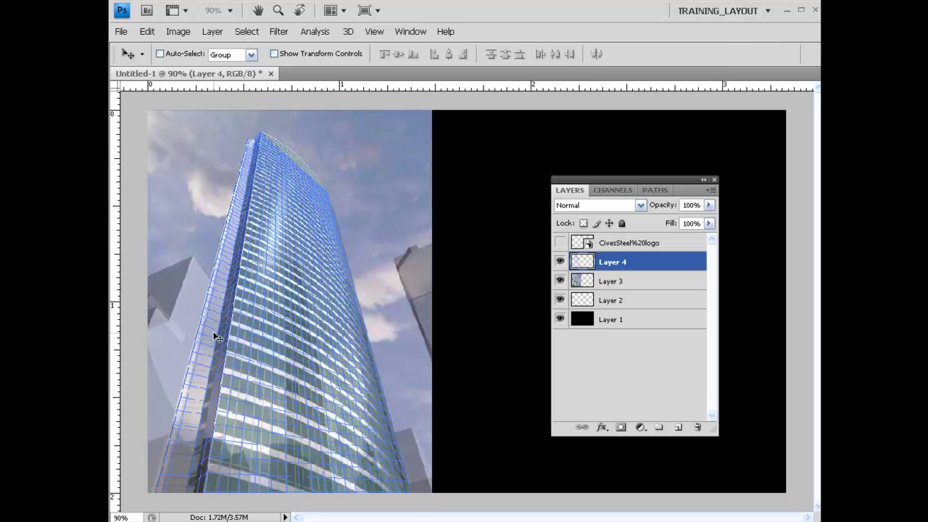